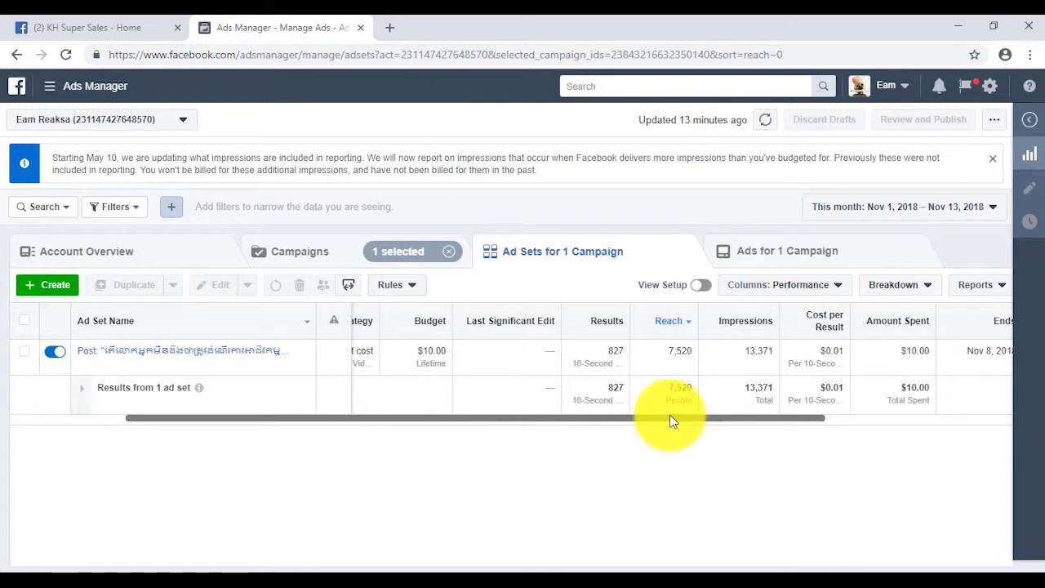
# Examine the ad set's results, reach, impressions, cost per result, amount spent and schedule for the selected campaign
pyautogui.moveTo(650, 419); pyautogui.dragTo(732, 422)
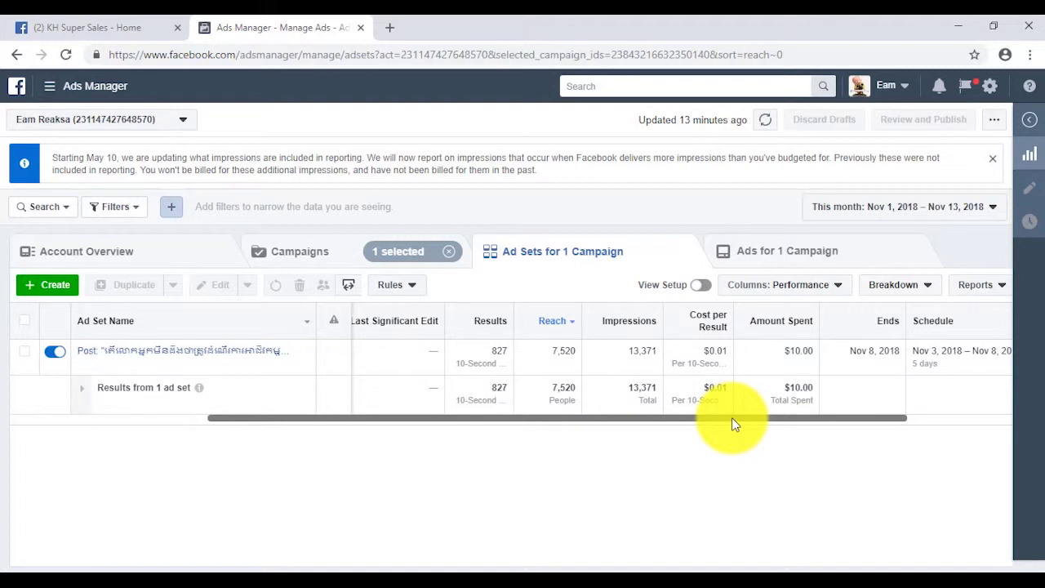
pyautogui.click(733, 422)
pyautogui.moveTo(737, 419); pyautogui.dragTo(763, 419)
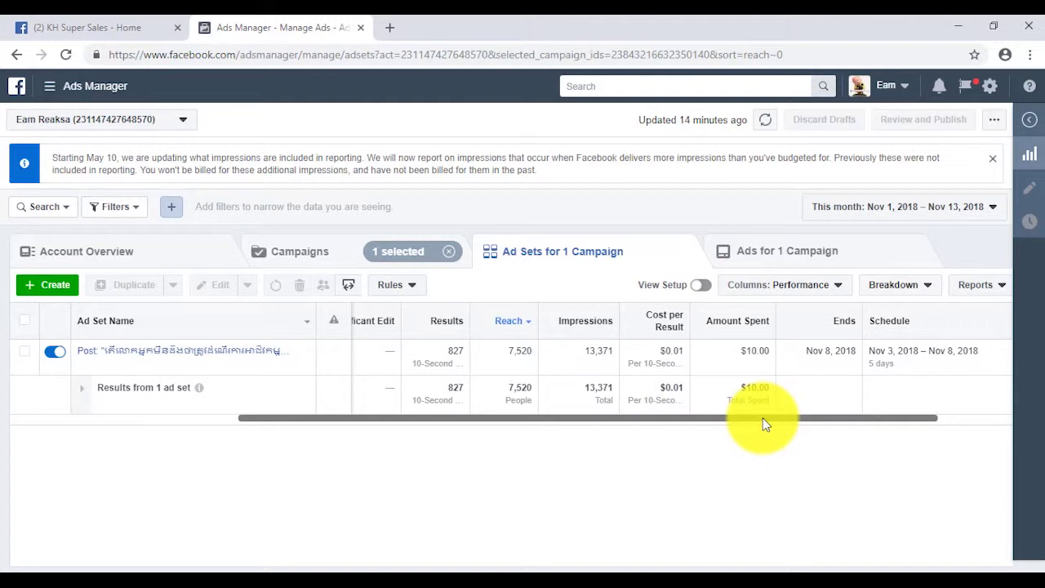
pyautogui.moveTo(763, 418); pyautogui.dragTo(752, 418)
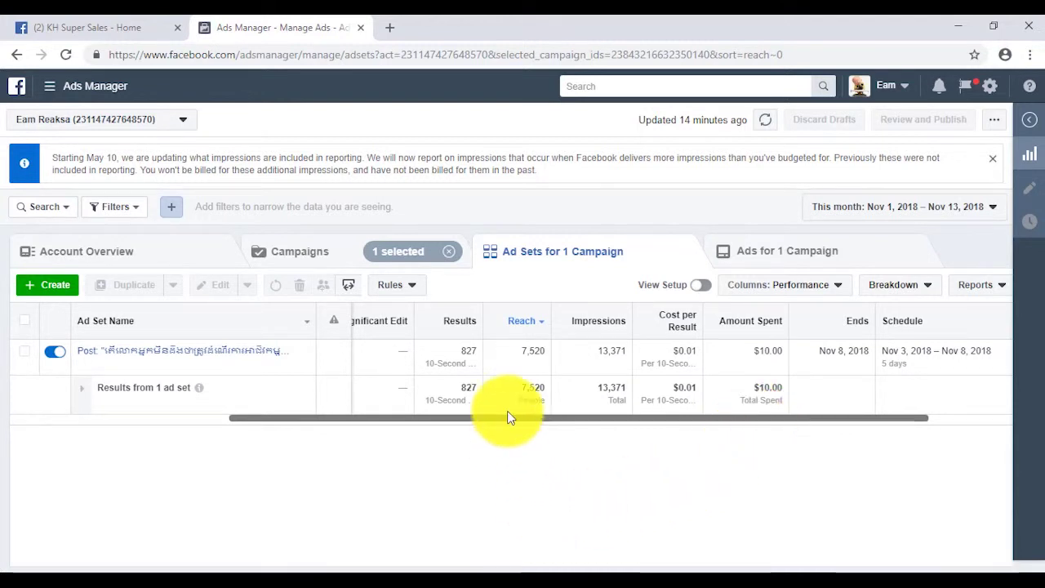
pyautogui.moveTo(514, 317)
pyautogui.moveTo(590, 319)
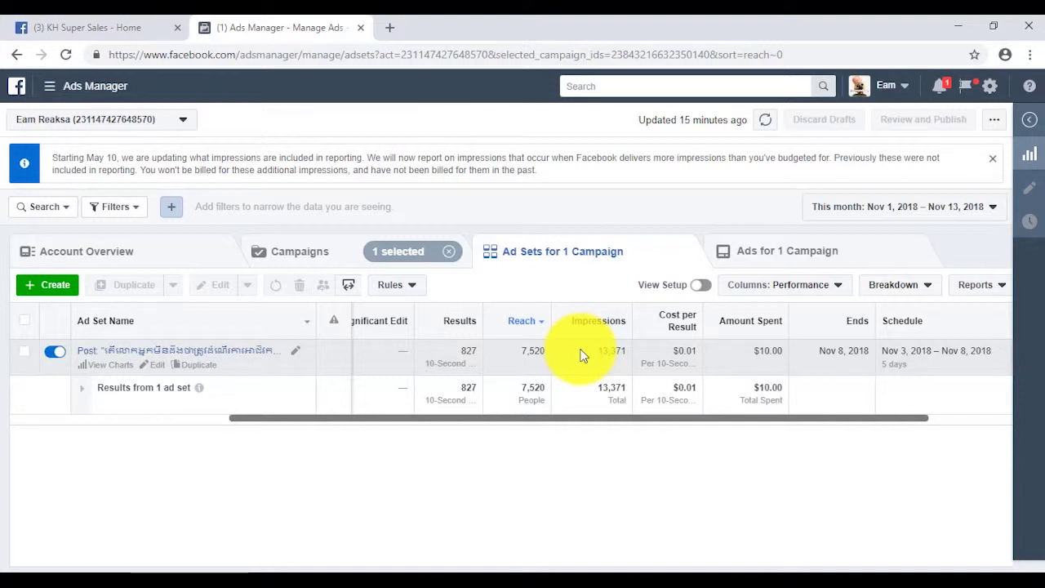
pyautogui.click(625, 352)
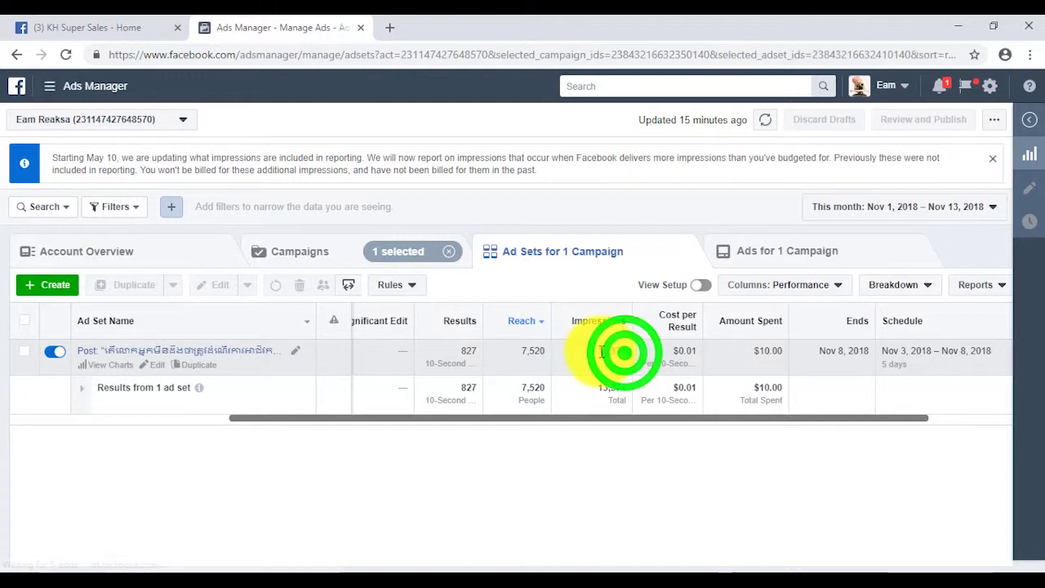
pyautogui.click(610, 352)
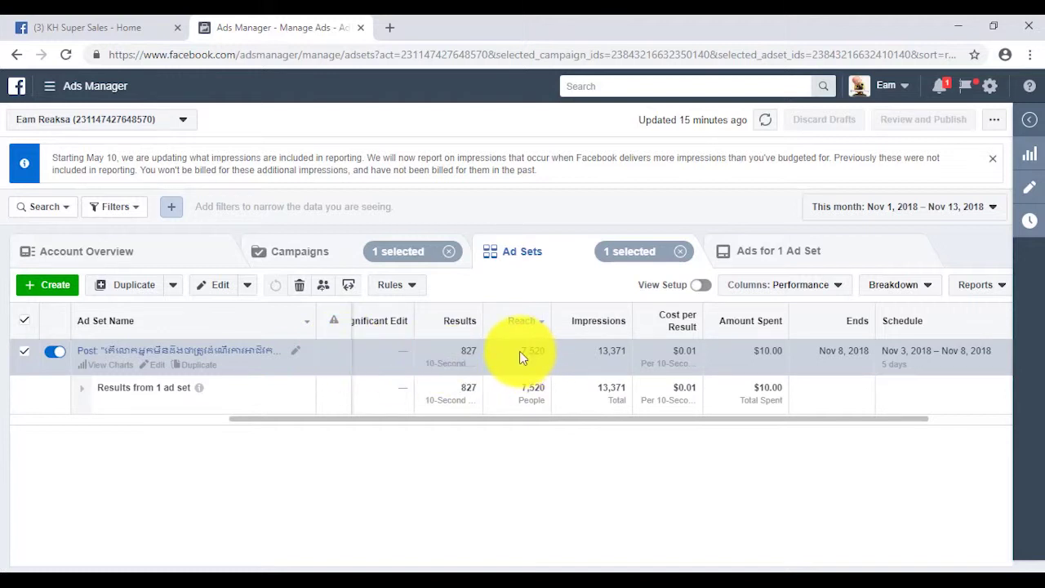
pyautogui.click(23, 351)
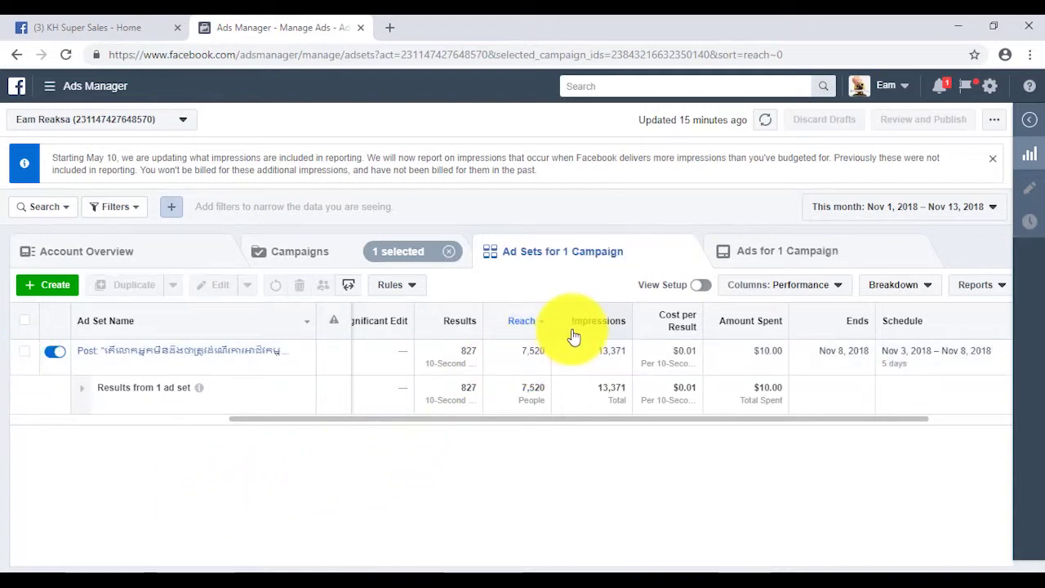
pyautogui.moveTo(588, 370)
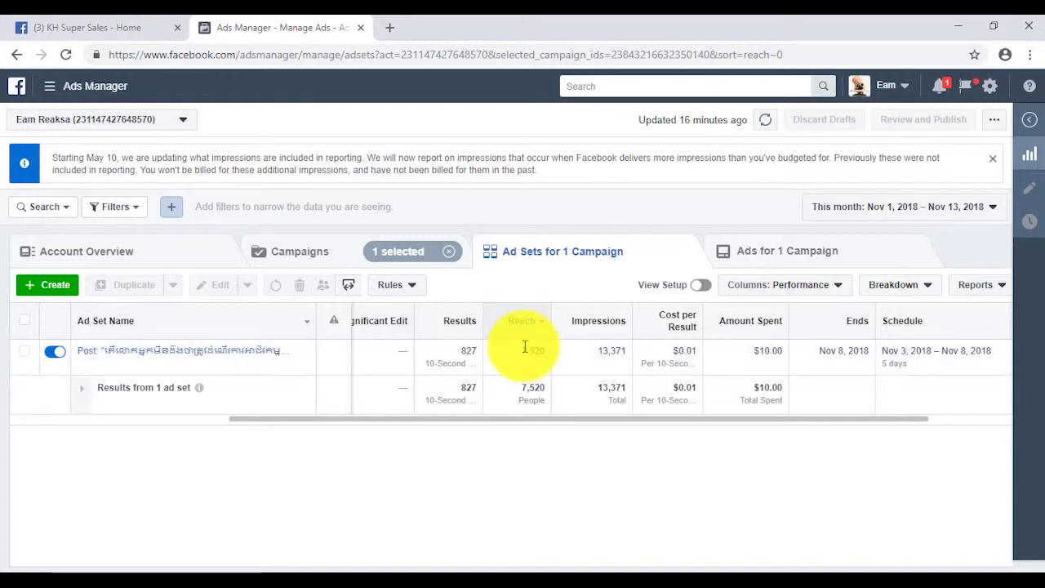
# Switch to the KH Super Sales page and open the boost settings for the Graphic Design and Social Media Marketing hiring post
pyautogui.click(90, 26)
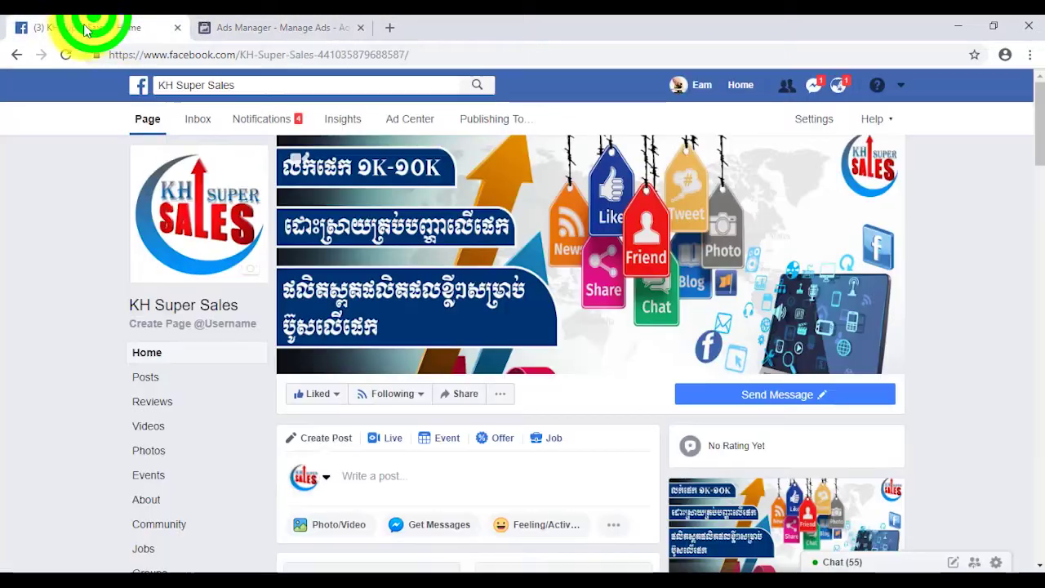
pyautogui.scroll(-10, 408, 327)
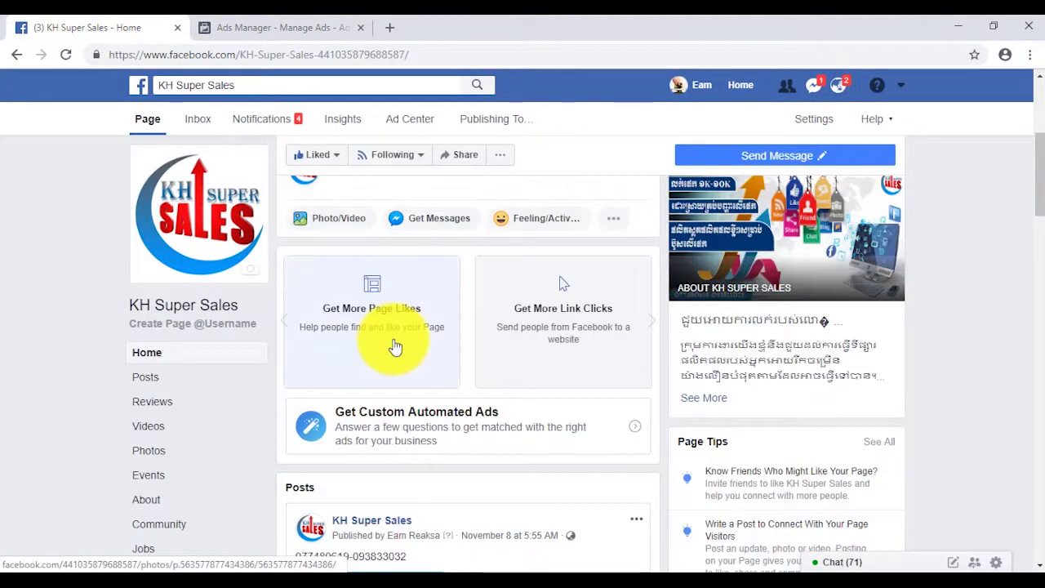
pyautogui.scroll(-1, 424, 332)
pyautogui.scroll(2, 489, 311)
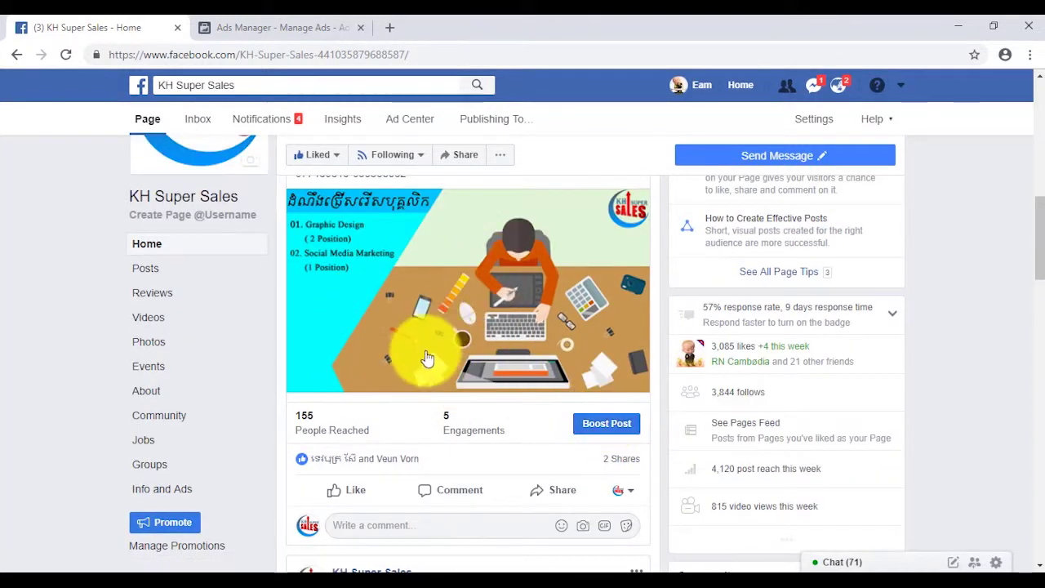
pyautogui.click(282, 27)
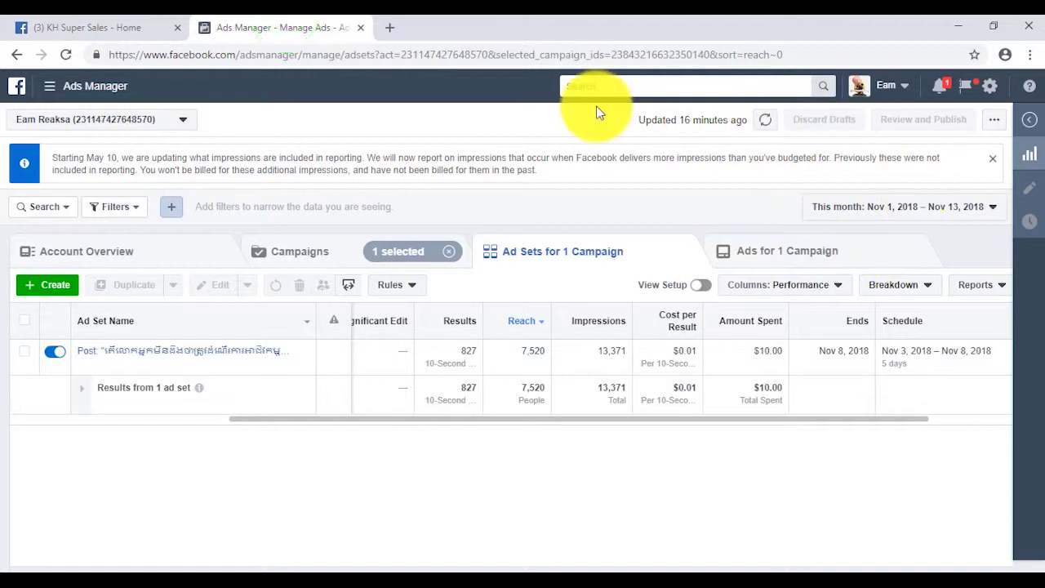
pyautogui.click(98, 27)
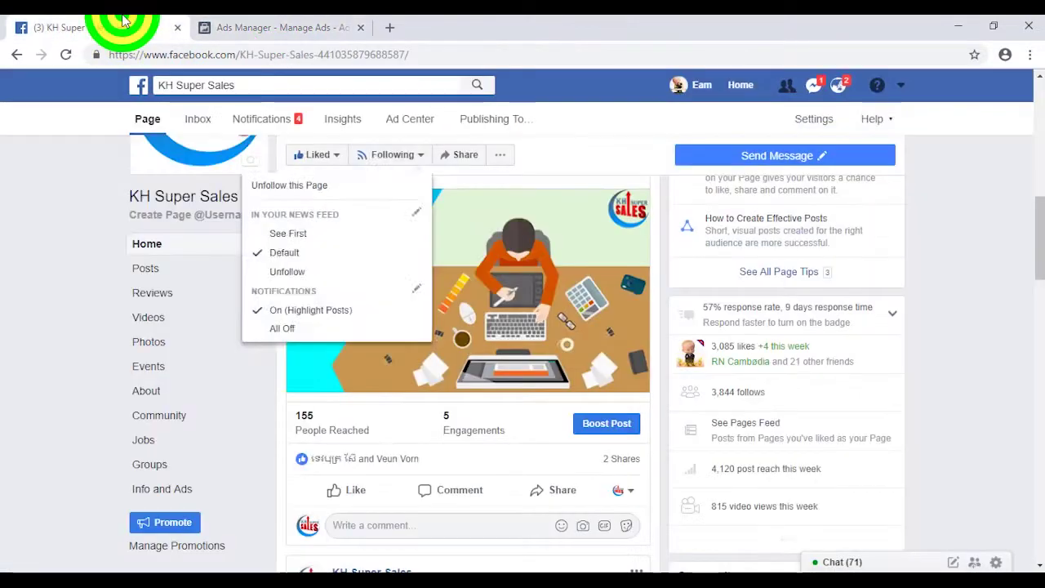
pyautogui.click(595, 423)
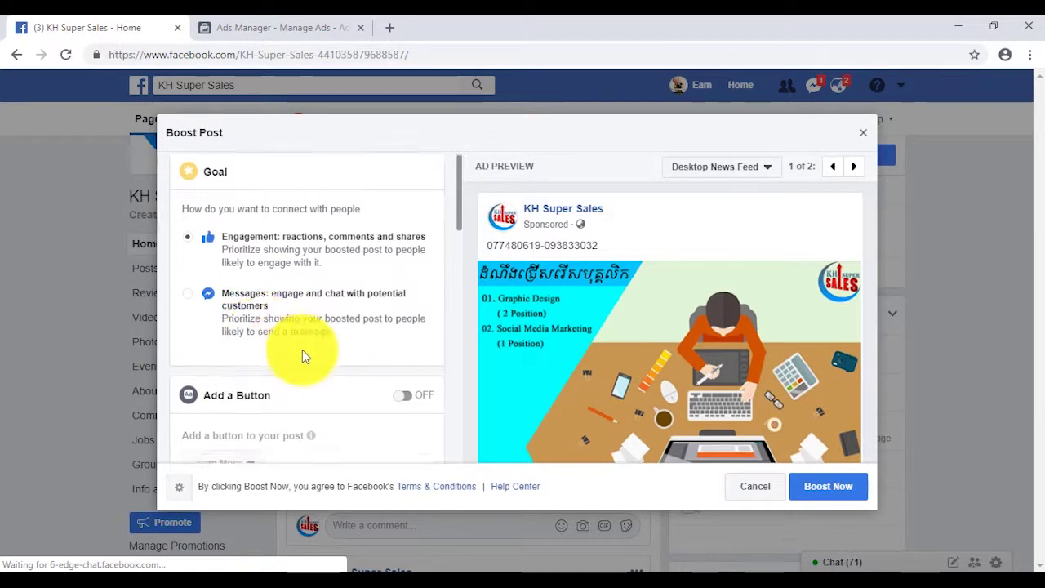
# Edit the boost's targeted audience and add the Shoes interest to its detailed targeting
pyautogui.scroll(-5, 322, 310)
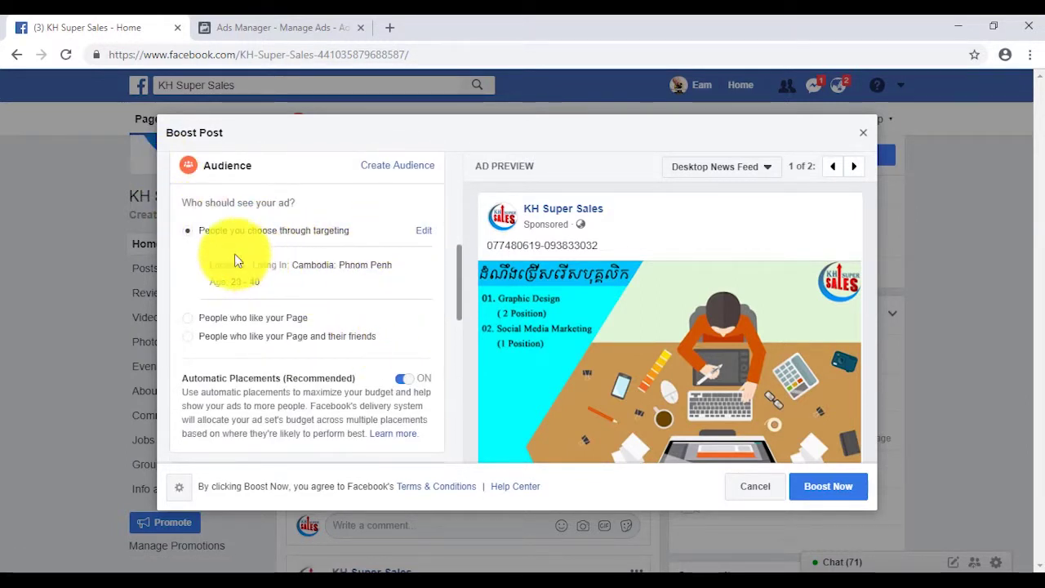
pyautogui.click(420, 235)
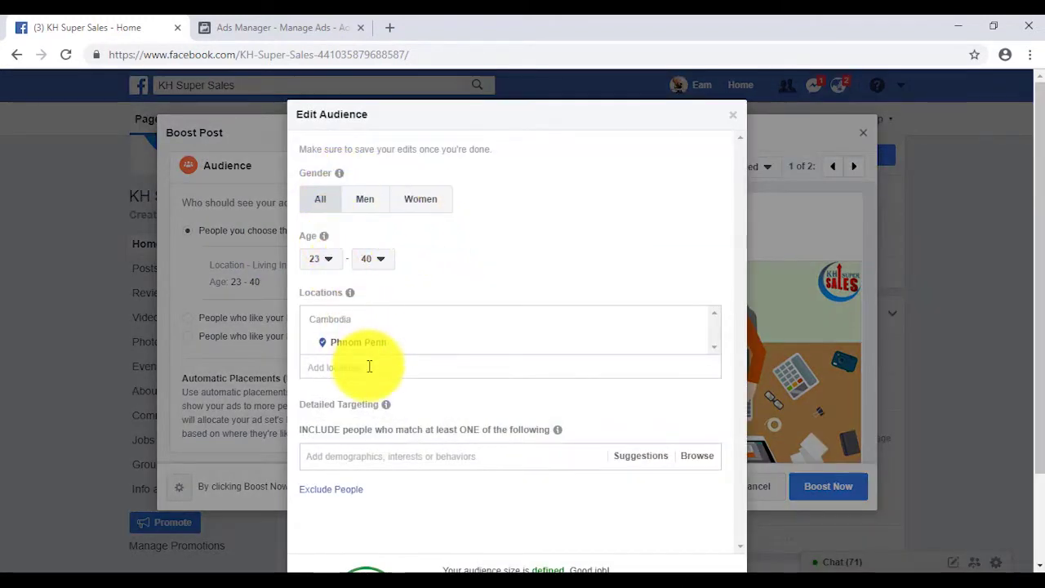
pyautogui.scroll(-2, 503, 388)
pyautogui.click(420, 343)
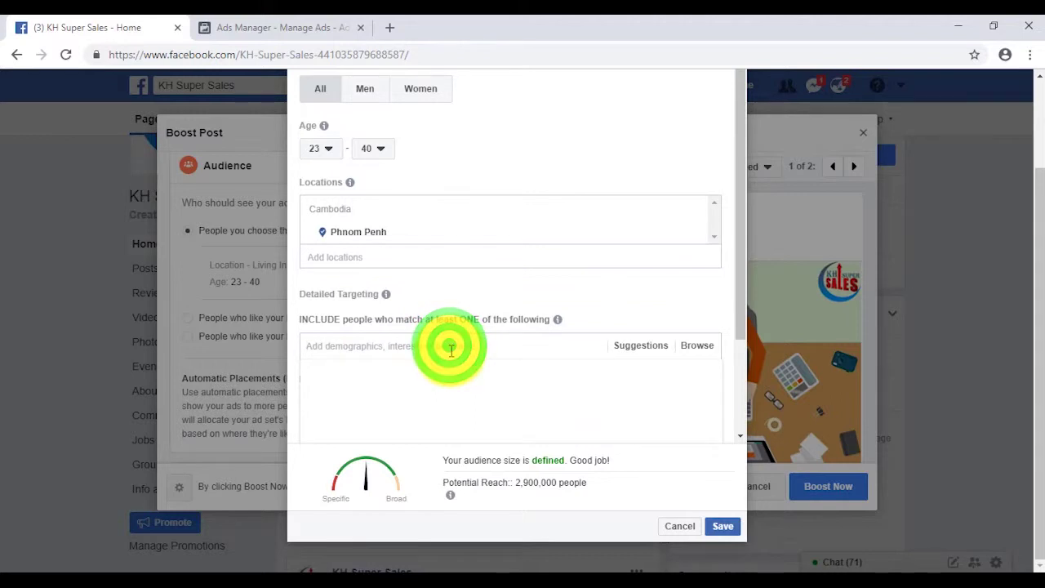
pyautogui.write('shoe')
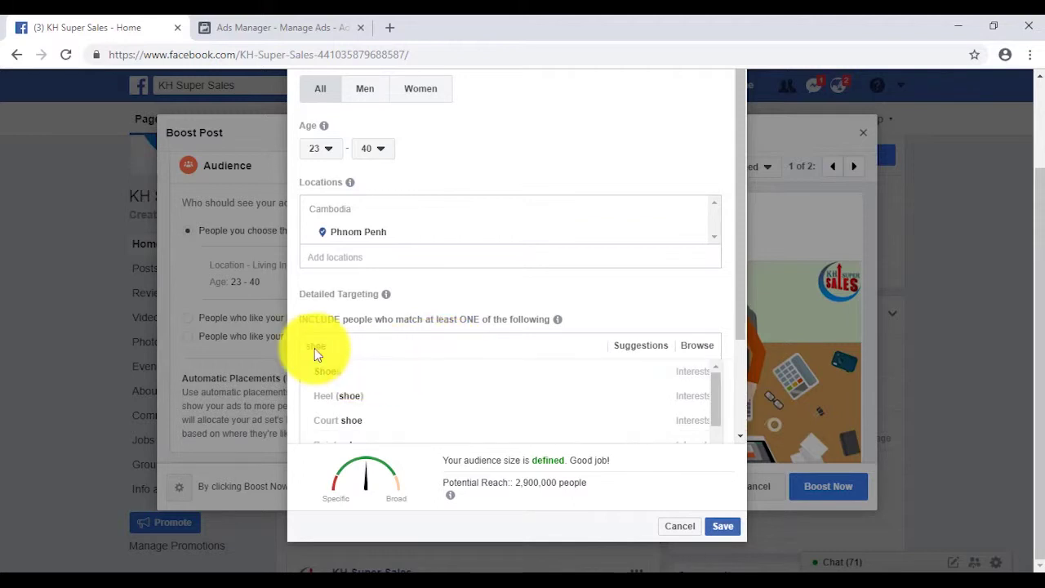
pyautogui.click(365, 377)
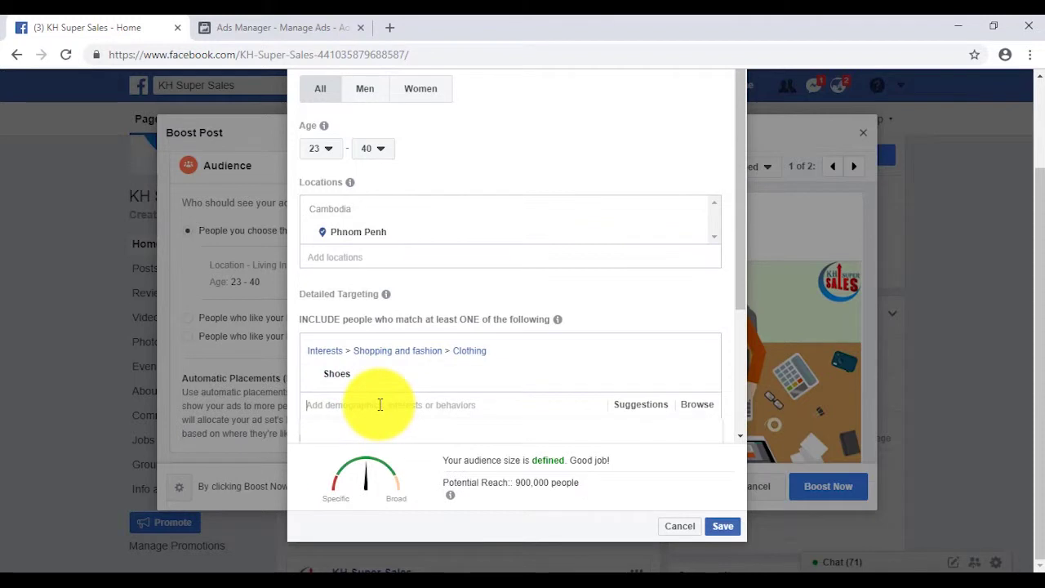
# Add the Shoe store interest to the detailed targeting, and discard the audience edits
pyautogui.write('shoe')
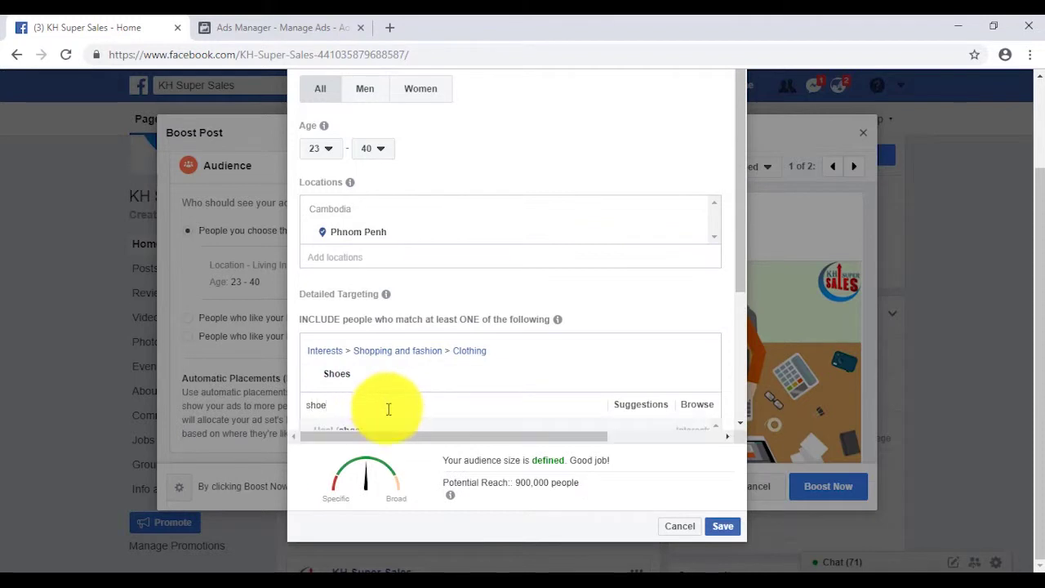
pyautogui.scroll(-2, 385, 406)
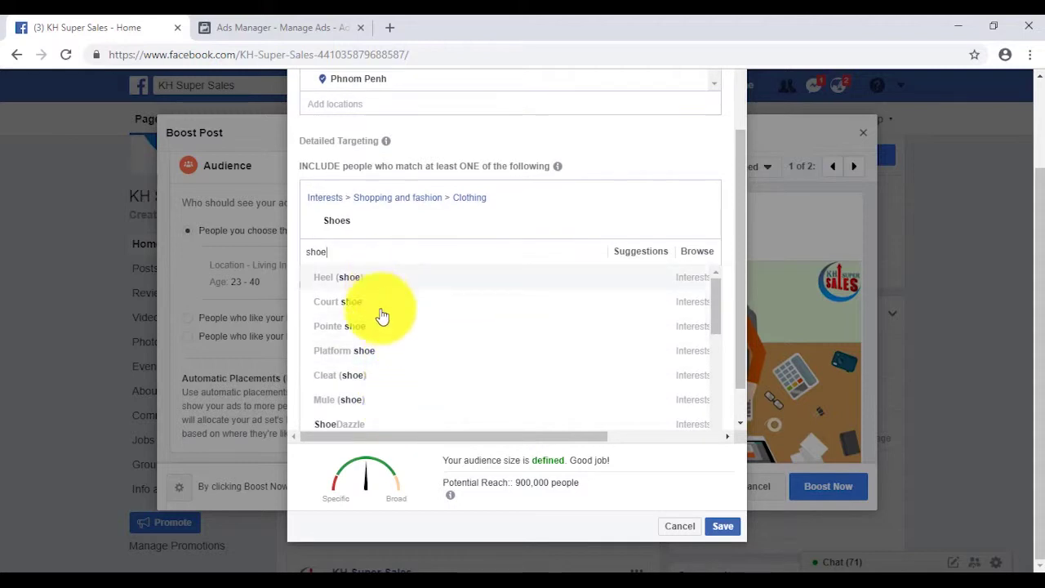
pyautogui.scroll(-1, 376, 377)
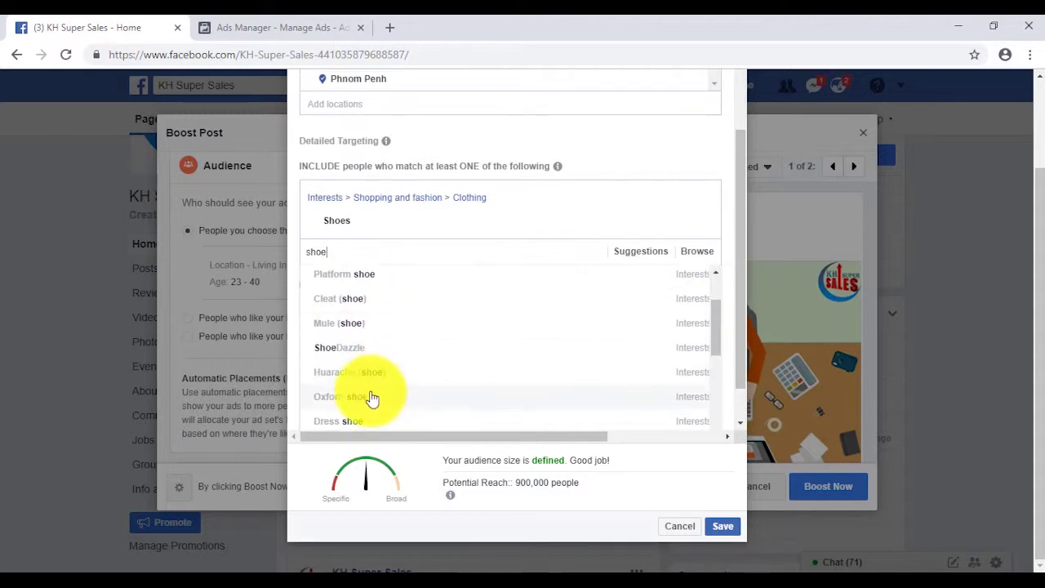
pyautogui.scroll(-1, 369, 397)
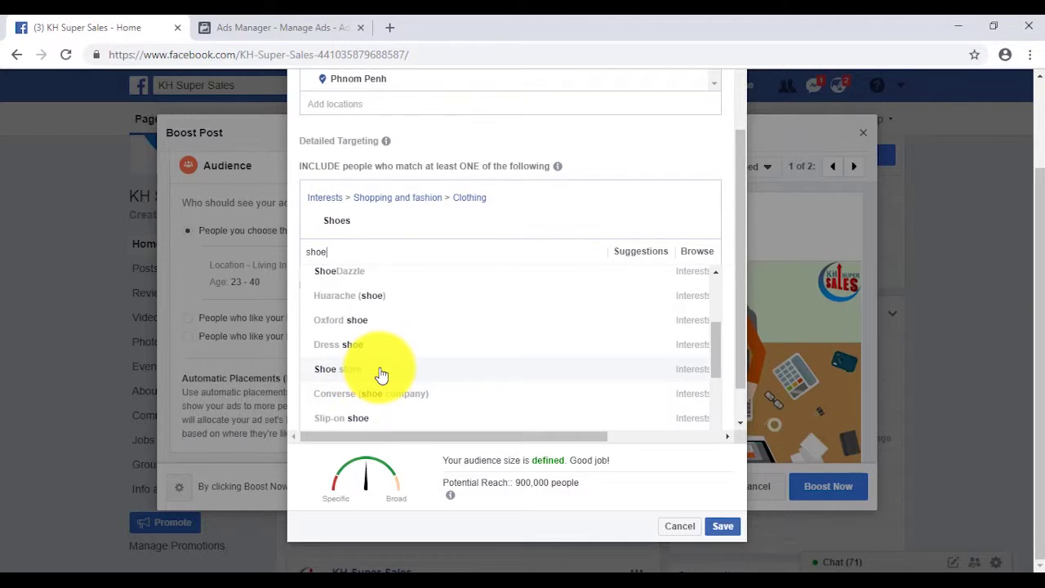
pyautogui.click(381, 372)
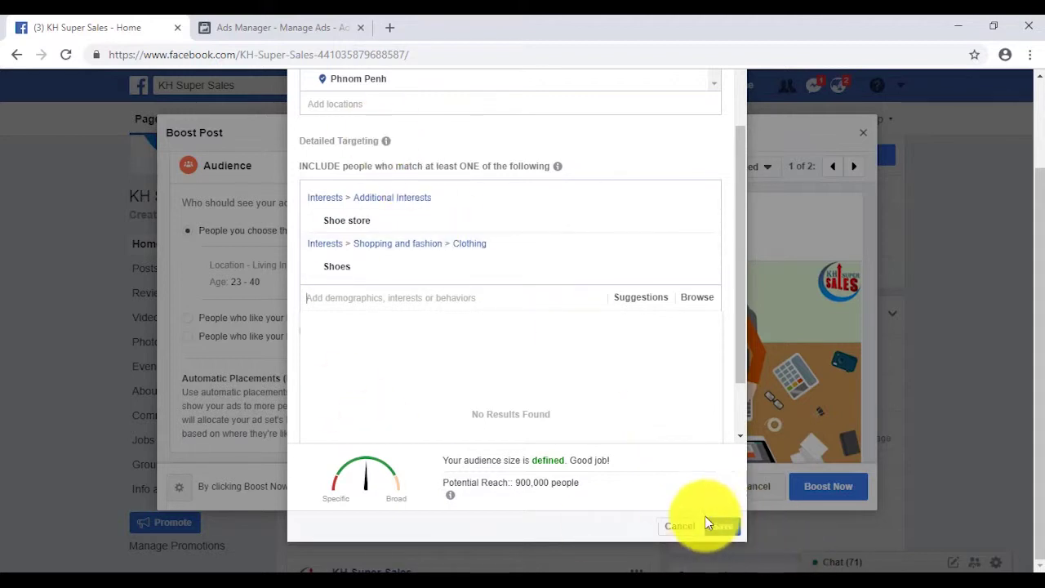
pyautogui.click(676, 528)
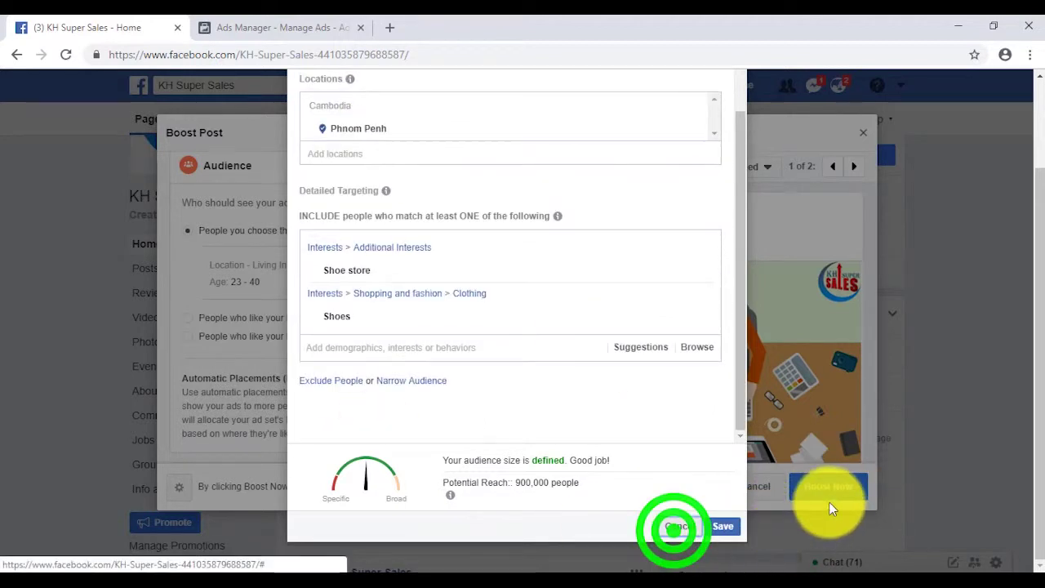
# Review the boost's budget, estimated reach and duration, and close the boost settings without boosting the post
pyautogui.scroll(-7, 254, 359)
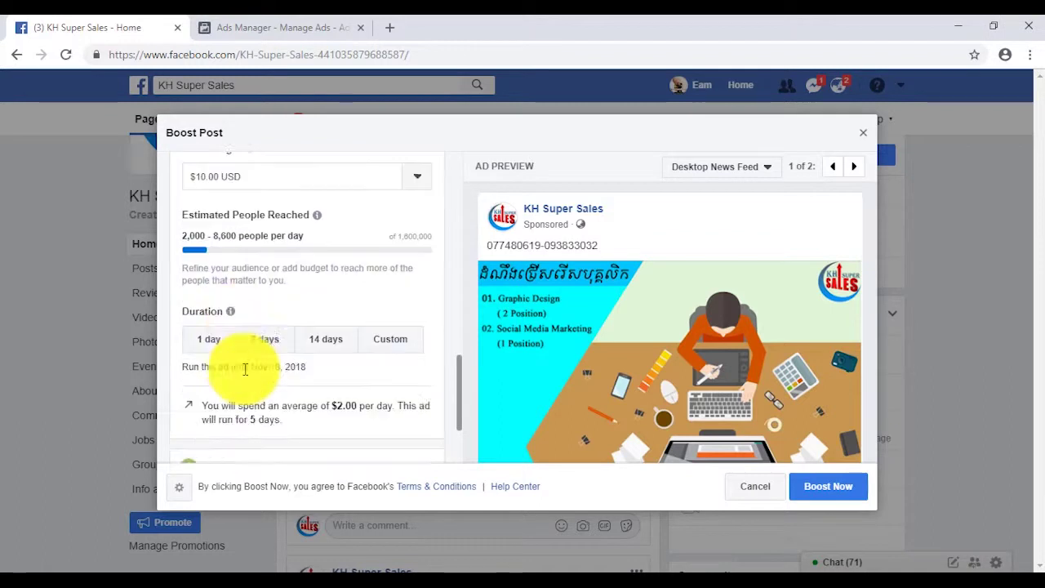
pyautogui.scroll(3, 457, 361)
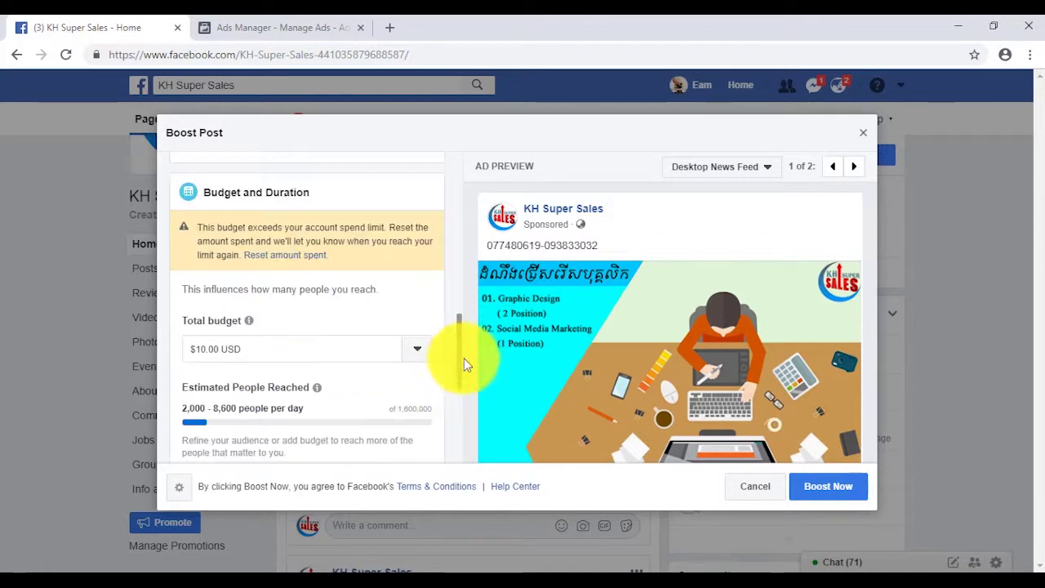
pyautogui.scroll(3, 254, 350)
pyautogui.scroll(4, 427, 366)
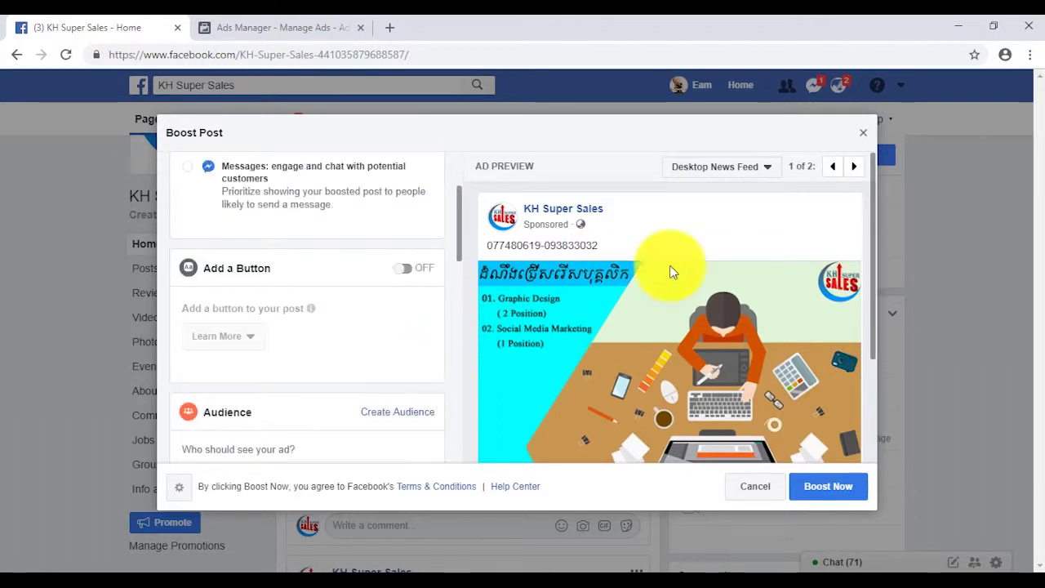
pyautogui.click(863, 141)
pyautogui.click(862, 133)
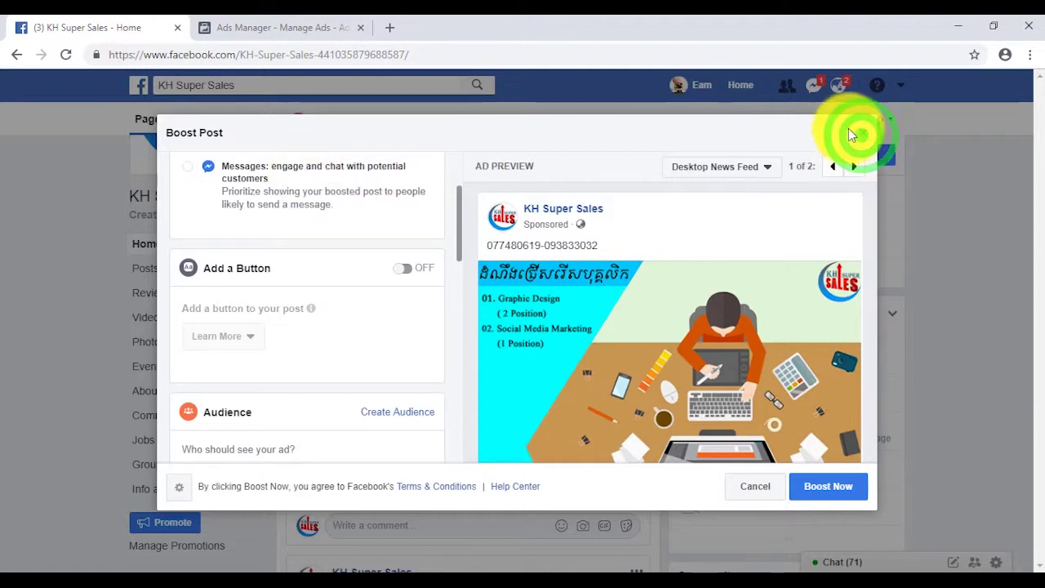
pyautogui.click(649, 302)
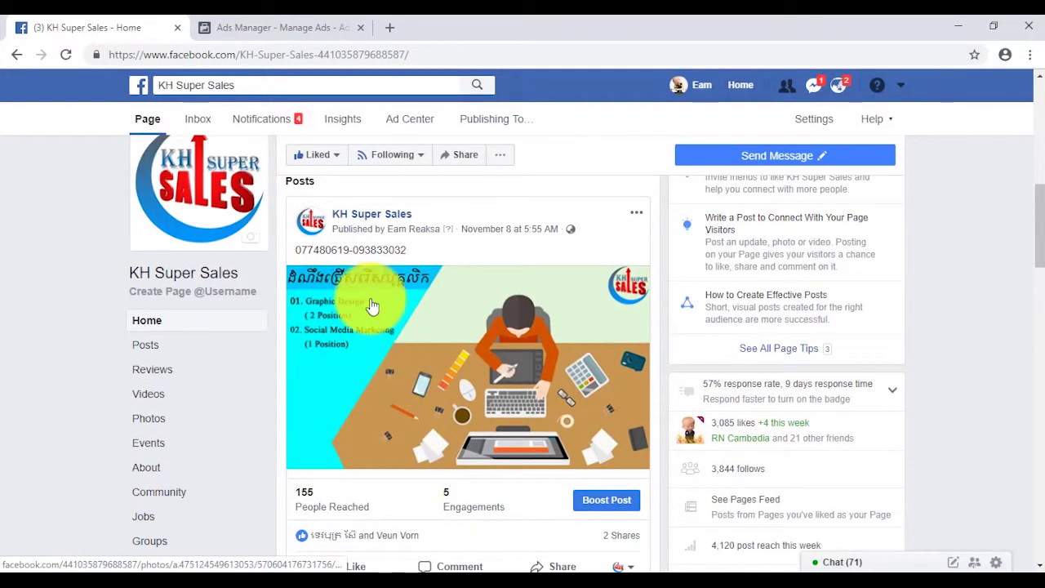
# Switch back to Ads Manager and compare the ad set's reach and impressions
pyautogui.click(302, 23)
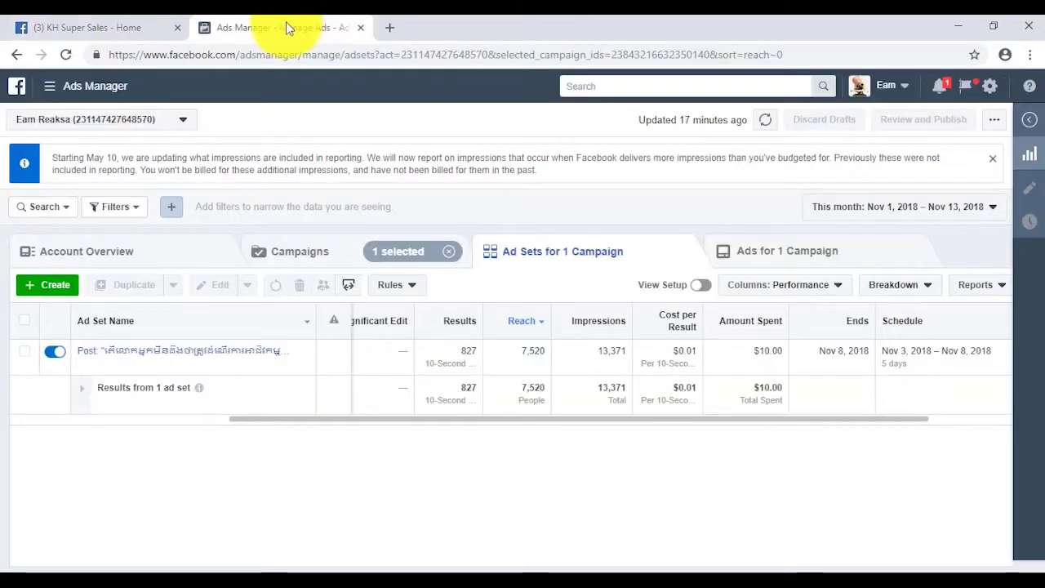
pyautogui.click(57, 88)
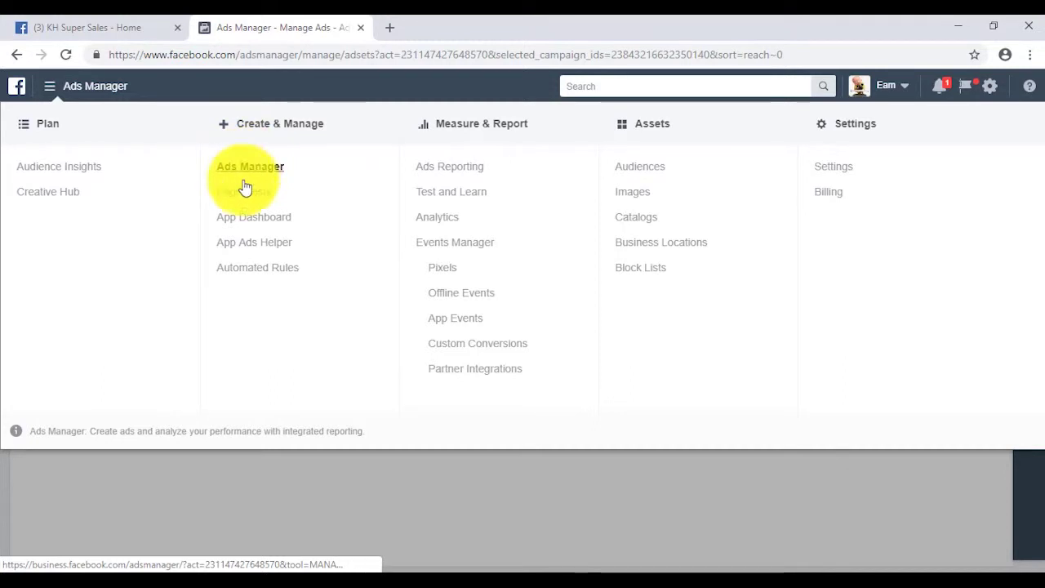
pyautogui.click(354, 513)
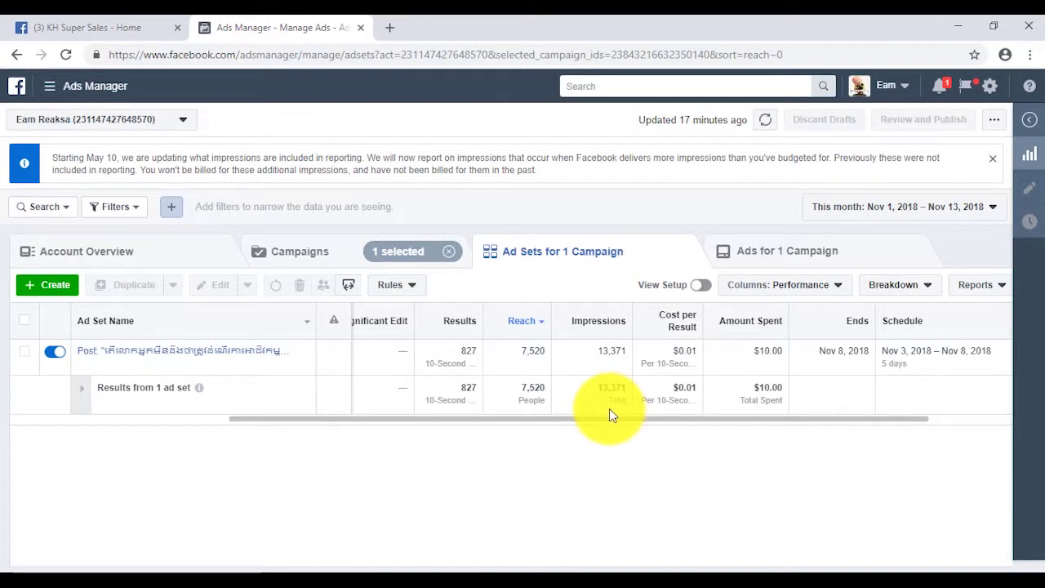
pyautogui.moveTo(598, 333)
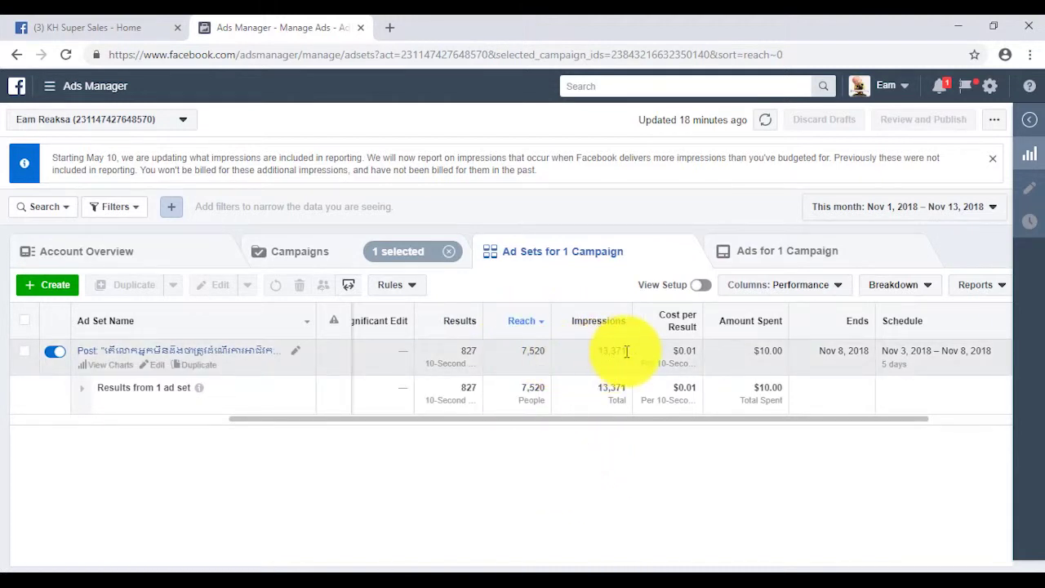
pyautogui.click(517, 490)
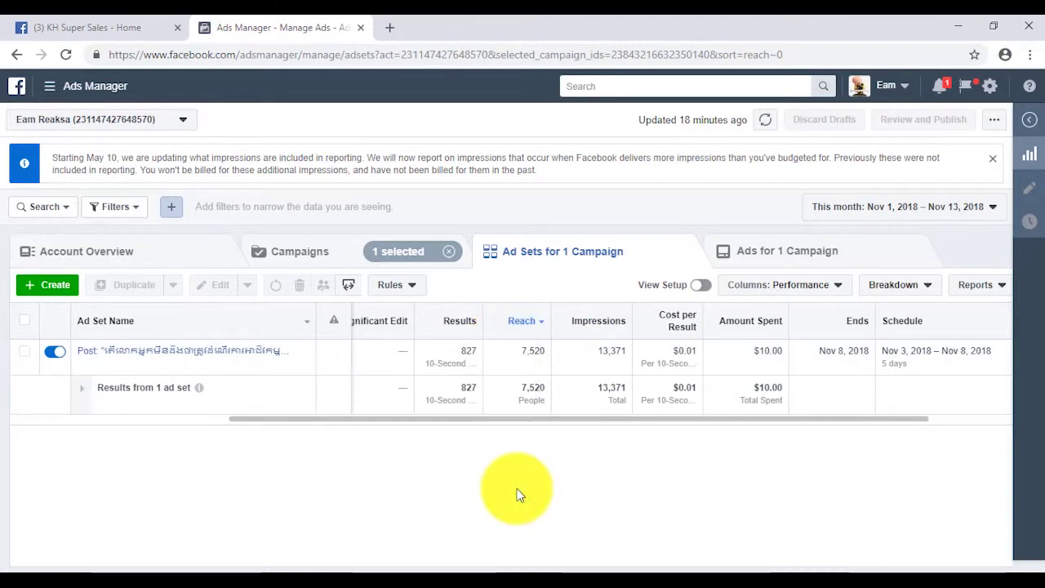
pyautogui.moveTo(522, 421)
pyautogui.mouseDown()
pyautogui.moveTo(531, 424)
pyautogui.moveTo(517, 422)
pyautogui.mouseUp()
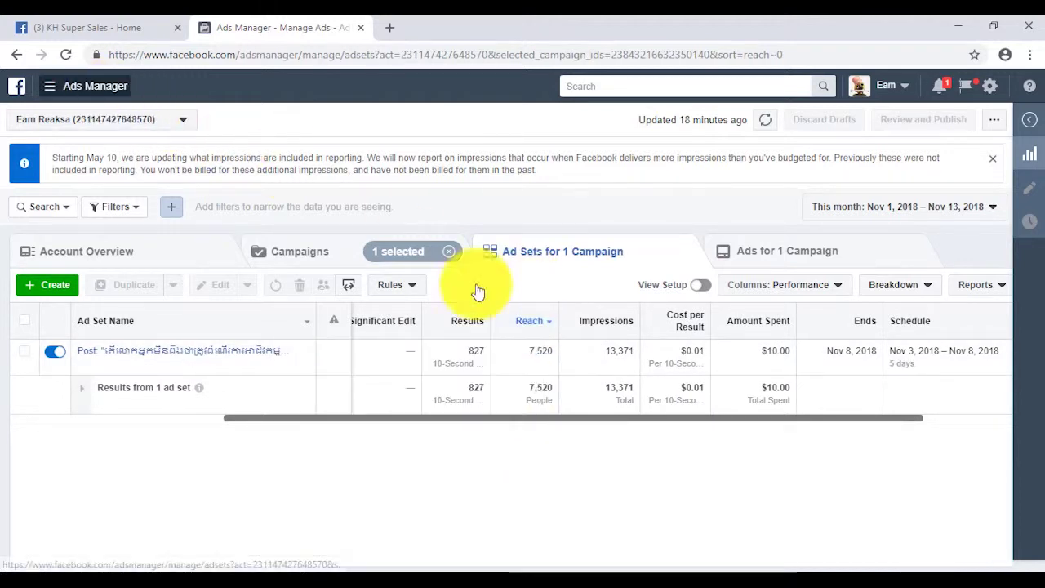
pyautogui.moveTo(548, 420); pyautogui.dragTo(552, 415)
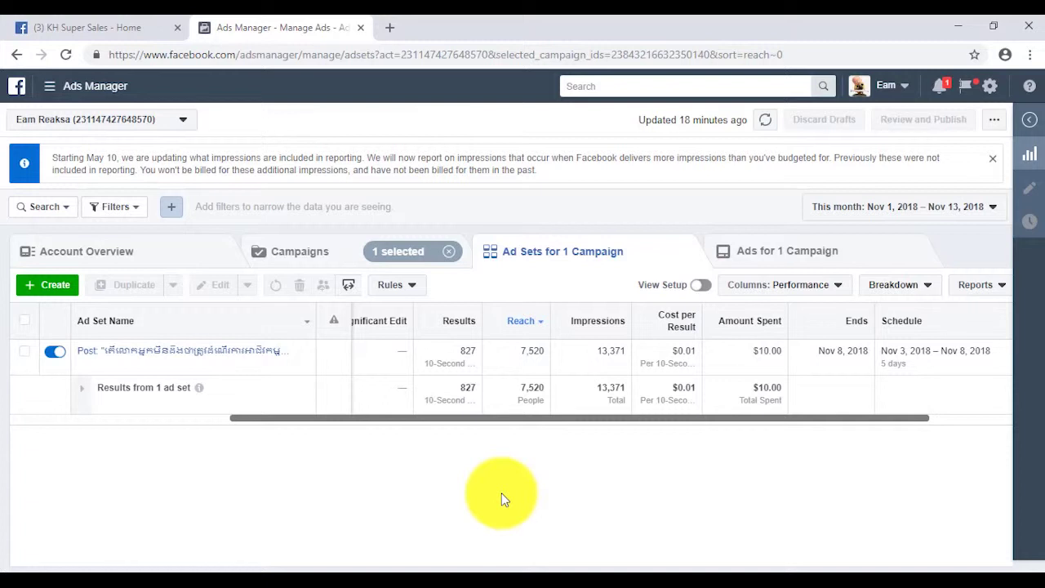
pyautogui.moveTo(502, 417); pyautogui.dragTo(498, 417)
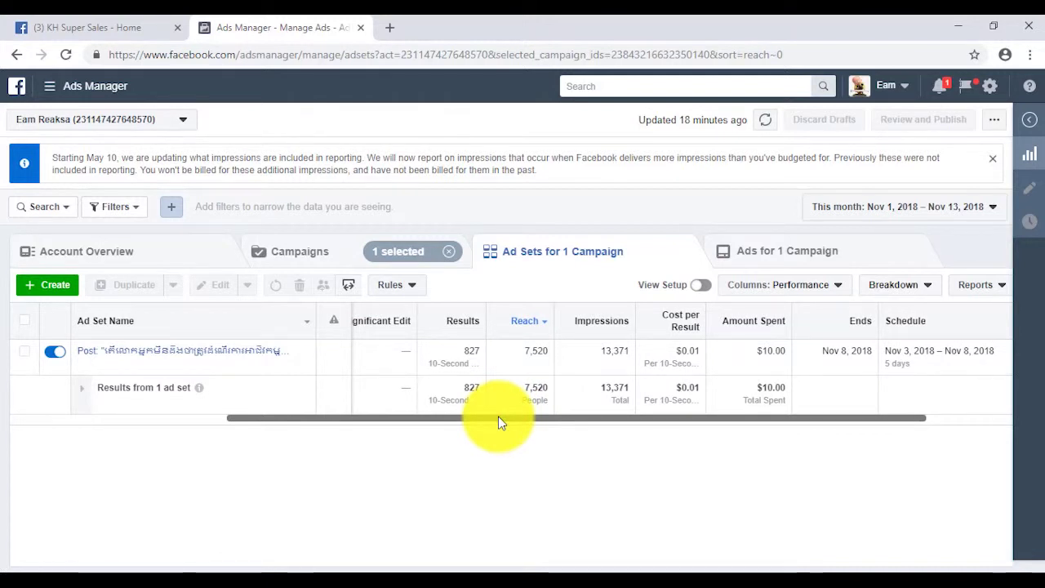
pyautogui.moveTo(499, 421); pyautogui.dragTo(502, 424)
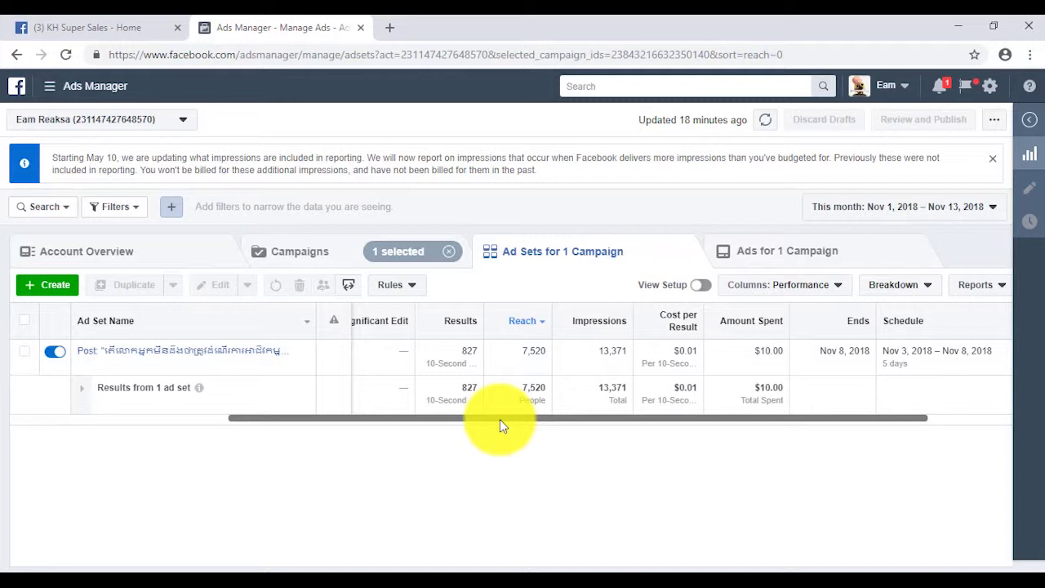
pyautogui.moveTo(502, 424)
pyautogui.mouseDown()
pyautogui.moveTo(482, 423)
pyautogui.moveTo(498, 419)
pyautogui.mouseUp()
pyautogui.rightClick(501, 422)
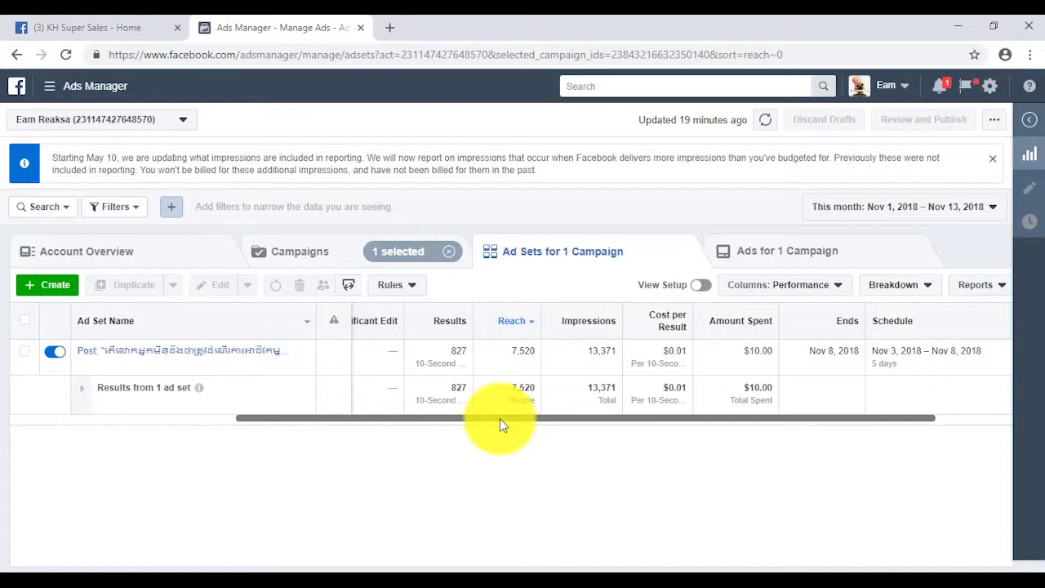
pyautogui.moveTo(500, 418); pyautogui.dragTo(497, 415)
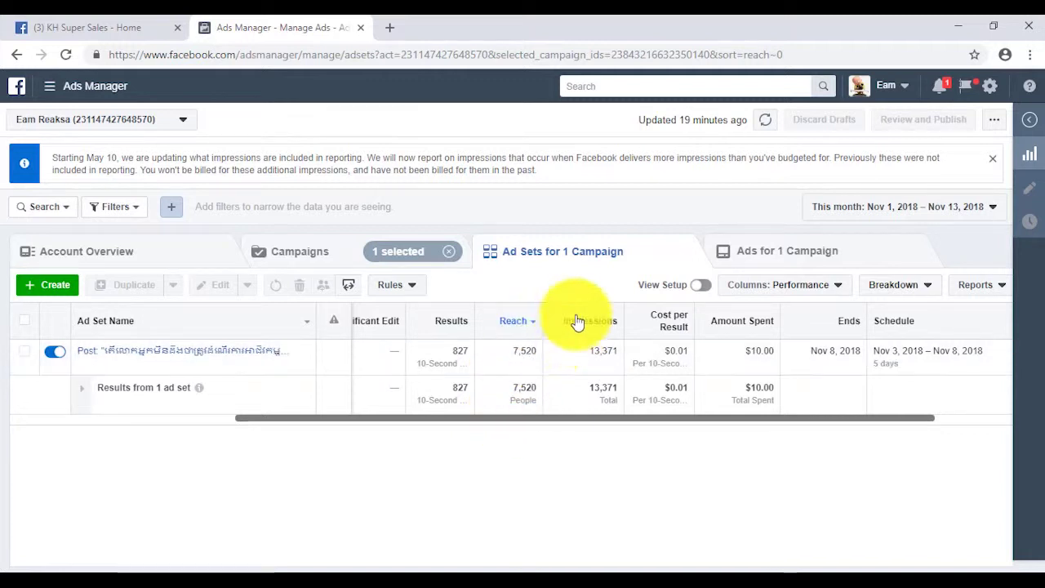
# Switch to the KH Super Sales page, open the boost settings for the job recruitment post and view the audience section
pyautogui.click(82, 27)
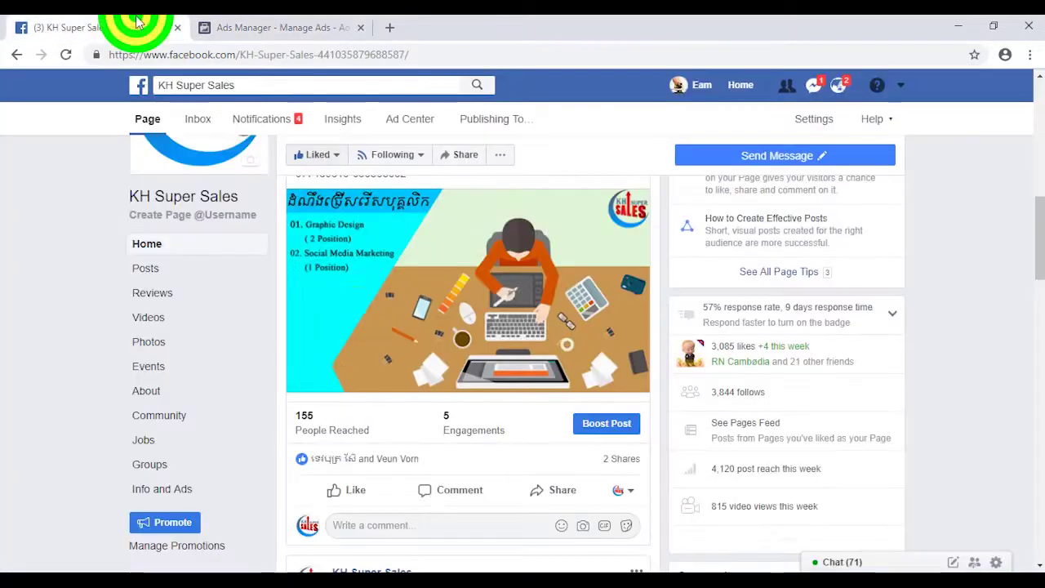
pyautogui.click(586, 426)
pyautogui.rightClick(586, 428)
pyautogui.press('Escape')
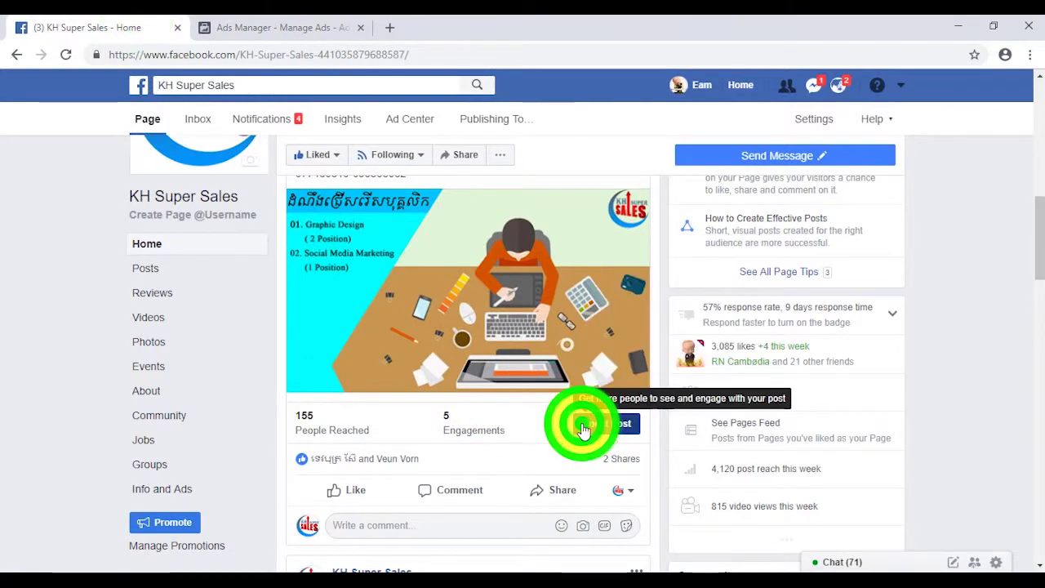
pyautogui.click(583, 427)
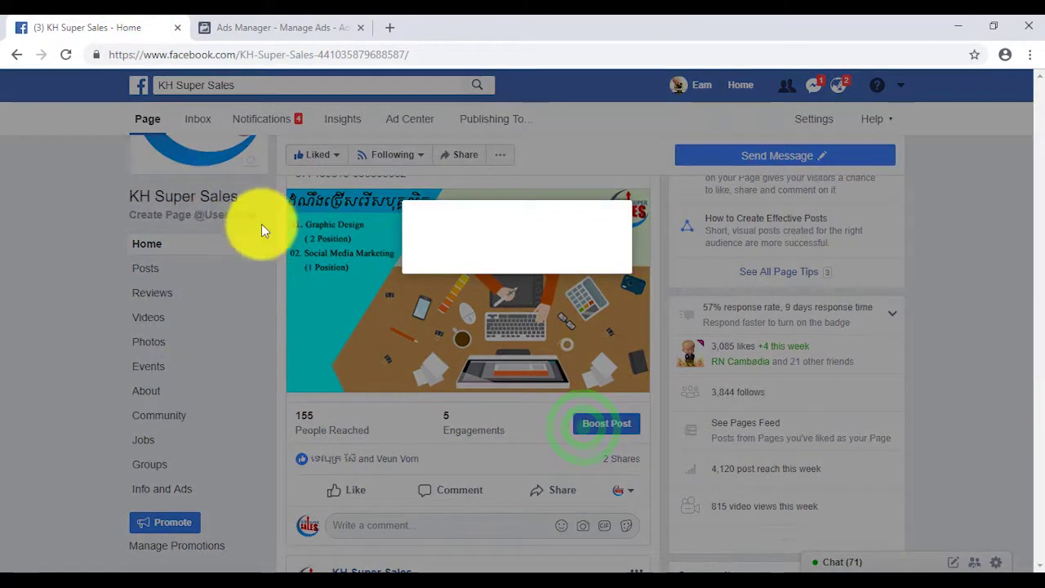
pyautogui.scroll(-4, 384, 335)
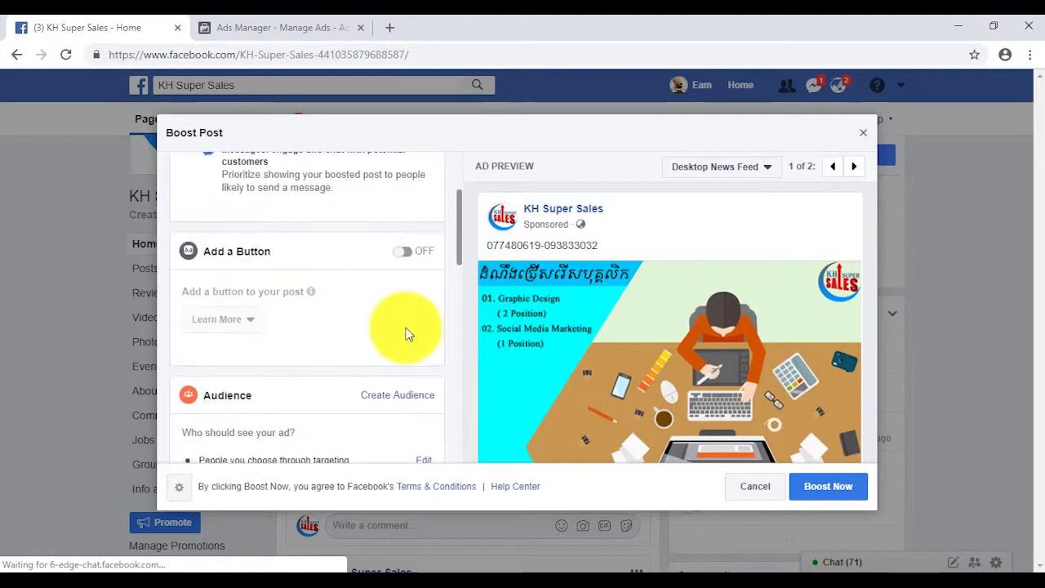
# Return to Ads Manager and read the description of the Impressions metric in the ad set table
pyautogui.click(269, 20)
pyautogui.click(115, 27)
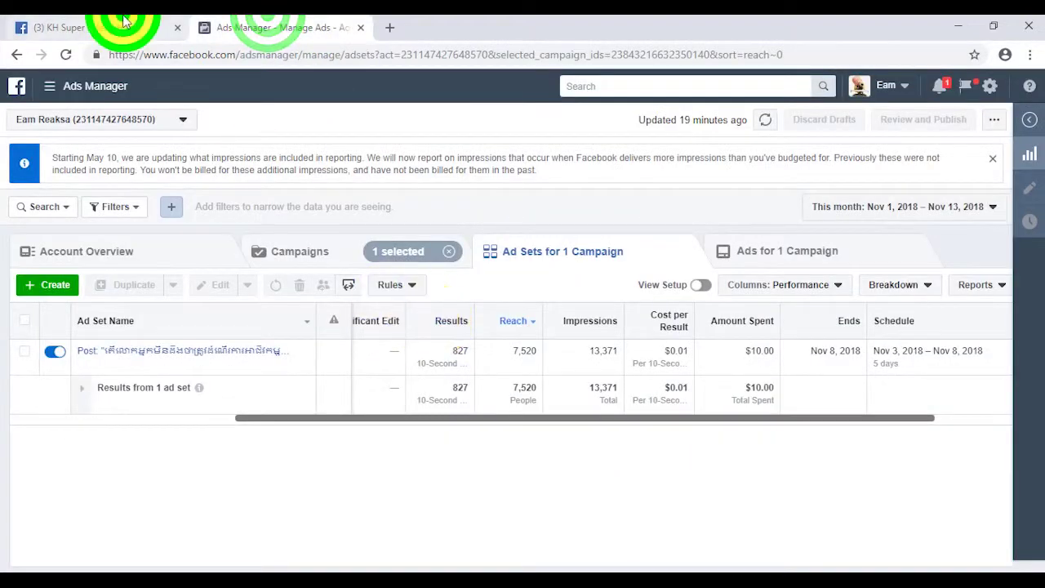
pyautogui.click(254, 27)
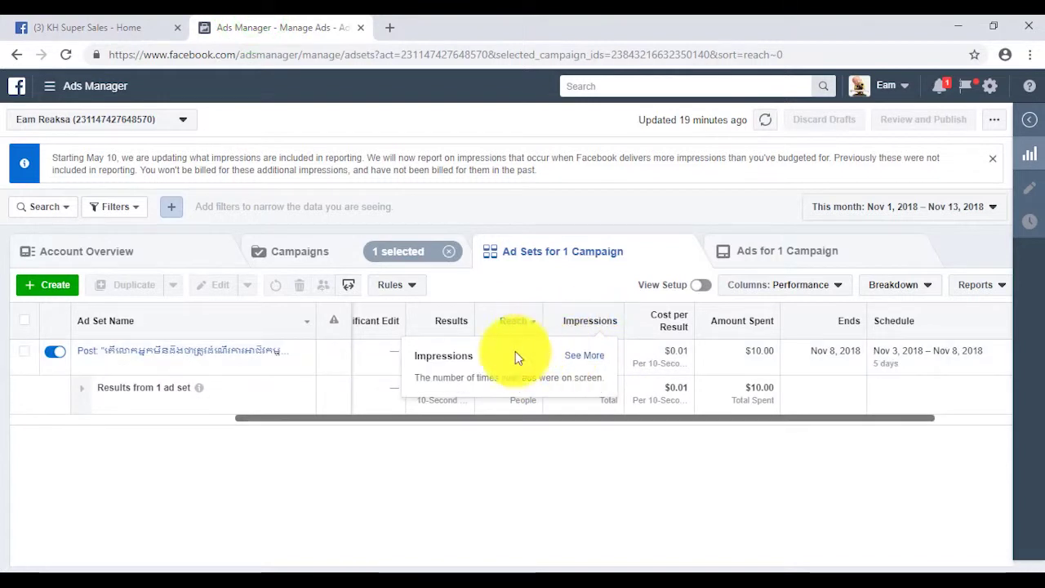
pyautogui.moveTo(539, 420); pyautogui.dragTo(544, 420)
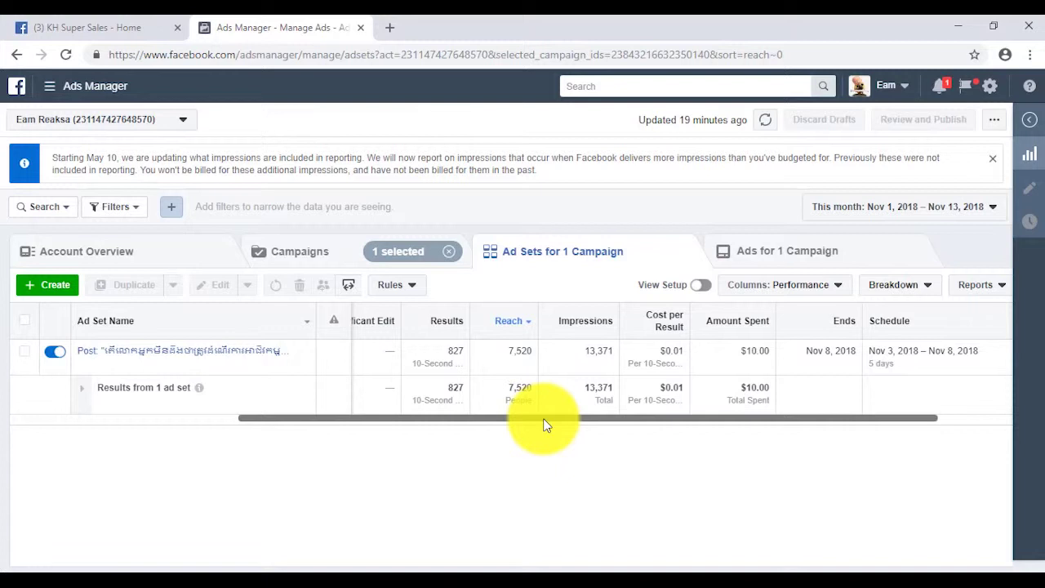
pyautogui.moveTo(543, 421); pyautogui.dragTo(550, 416)
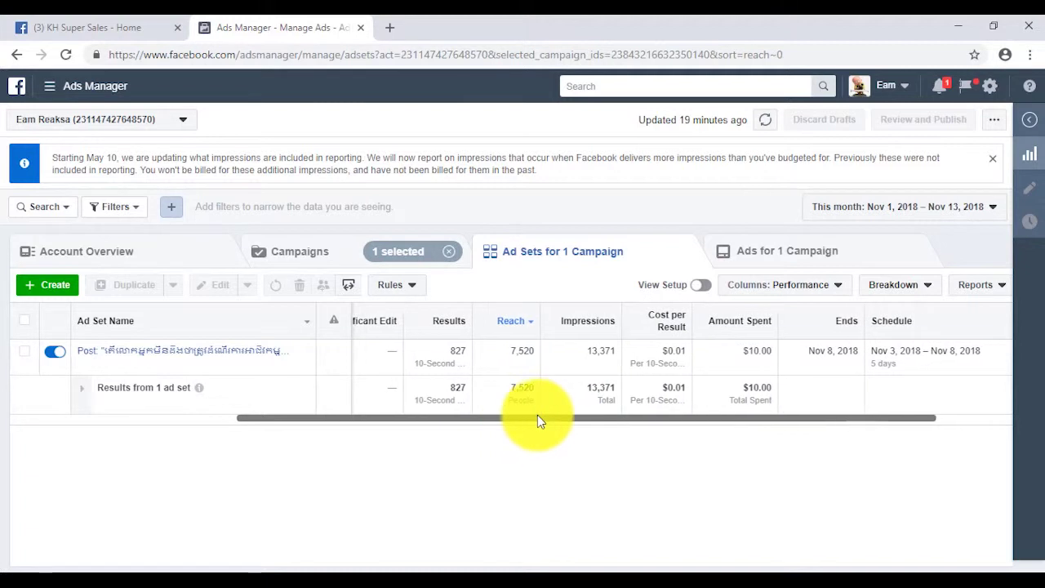
pyautogui.hscroll(-3, 537, 420)
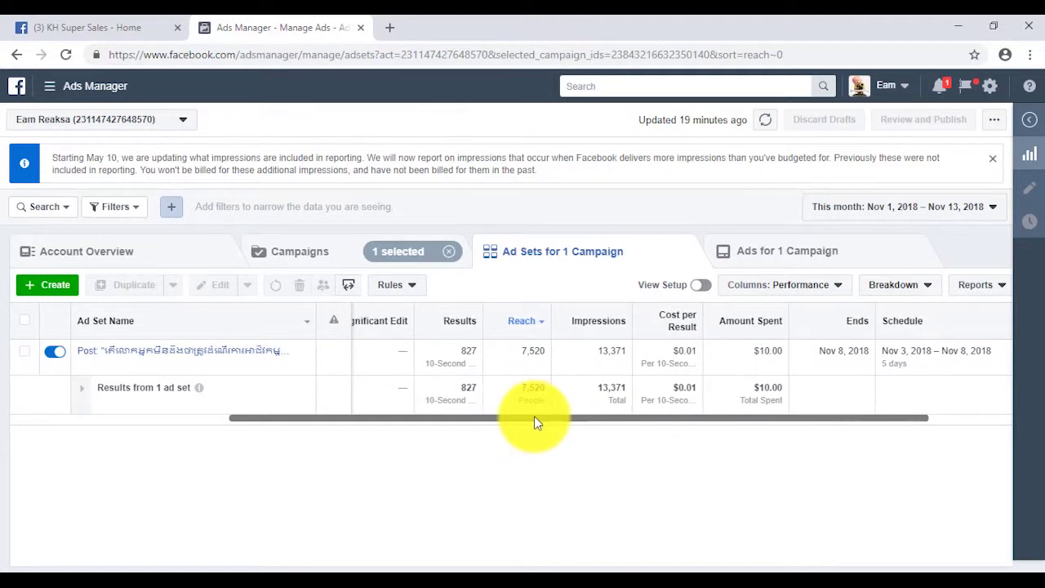